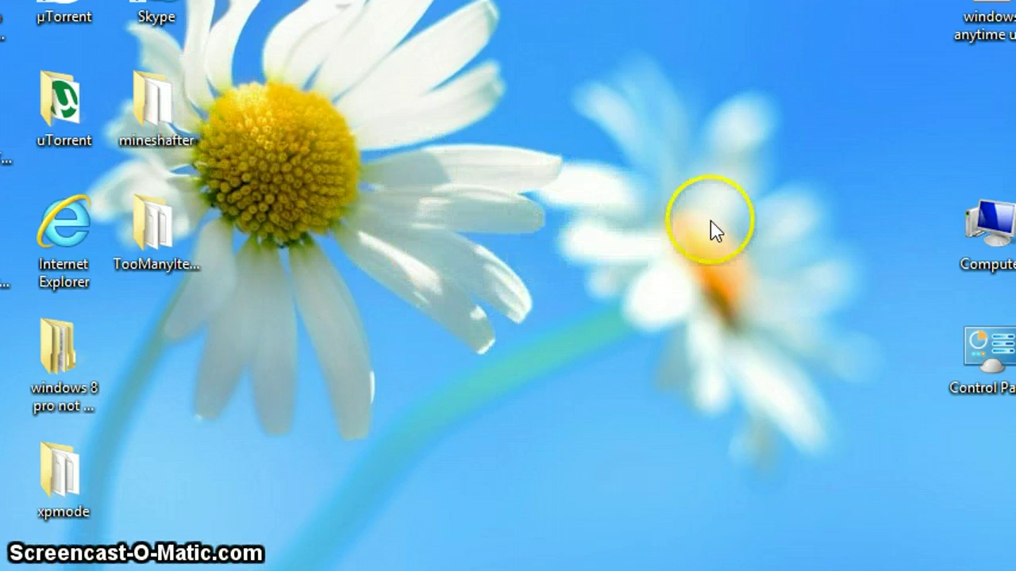
- From the Computer window, search for 'roaming' in place of the %appdata% search text
double_click(989, 231)
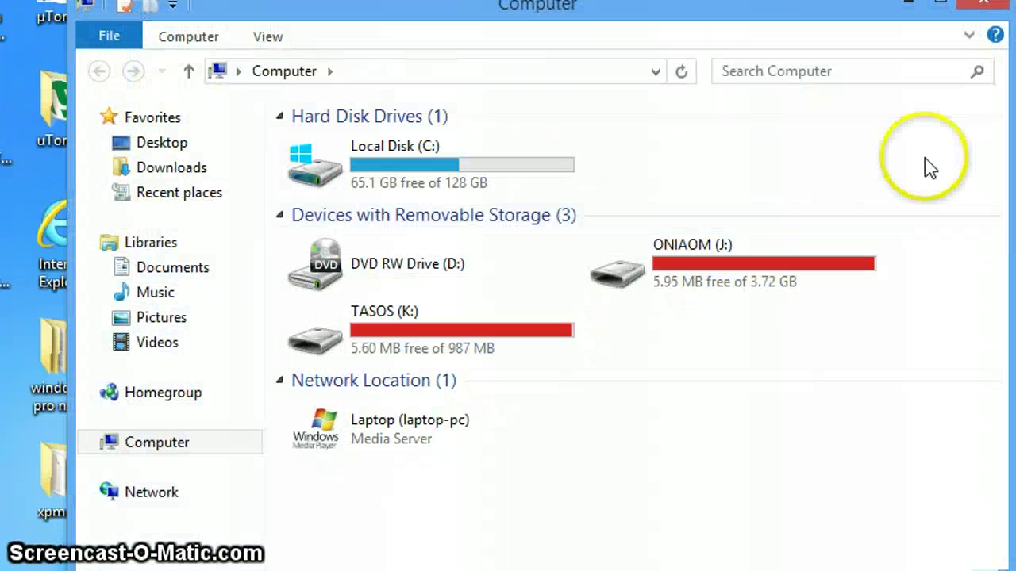
left_click(786, 68)
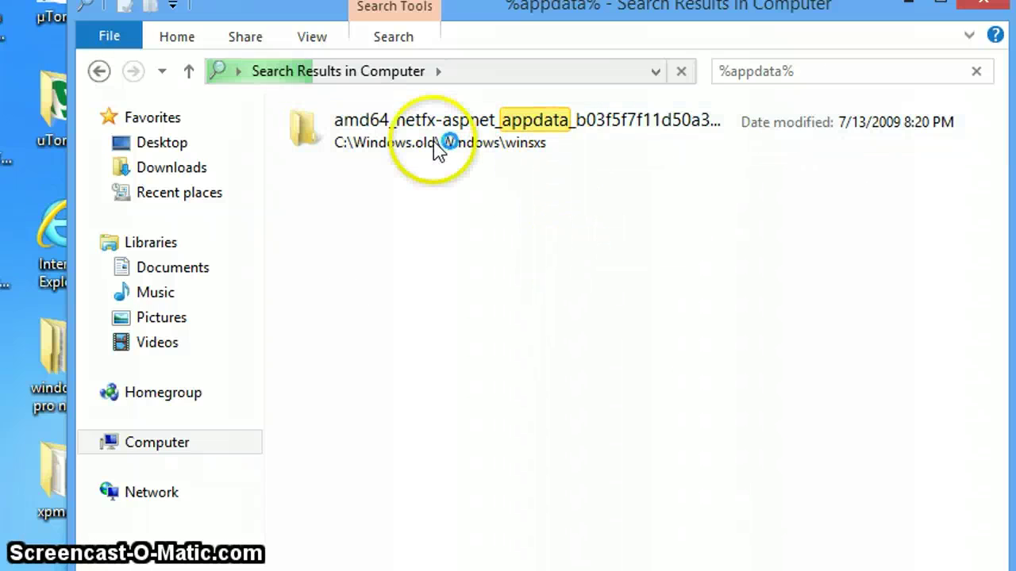
left_click_drag(828, 69, 715, 71)
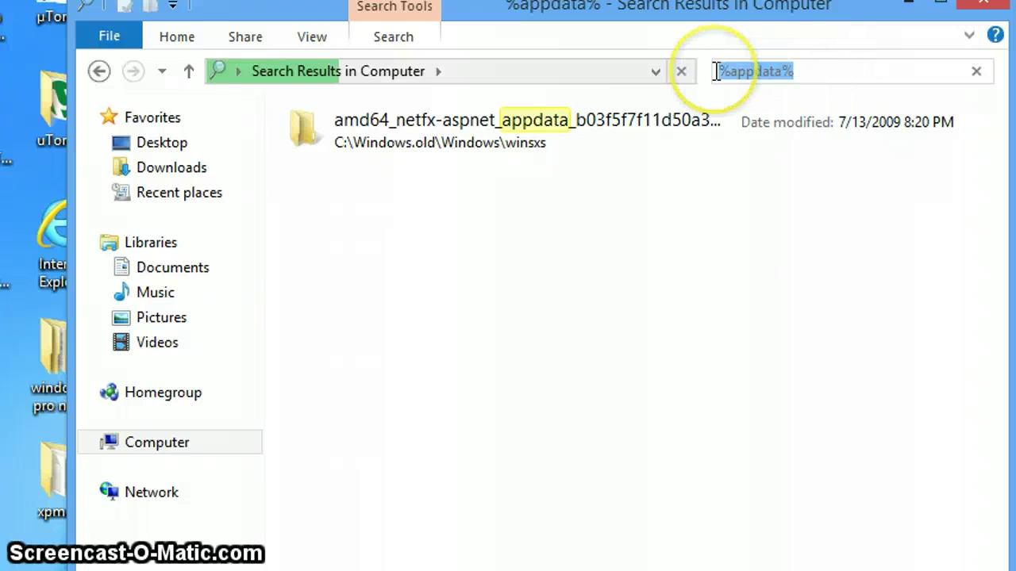
type("roaming")
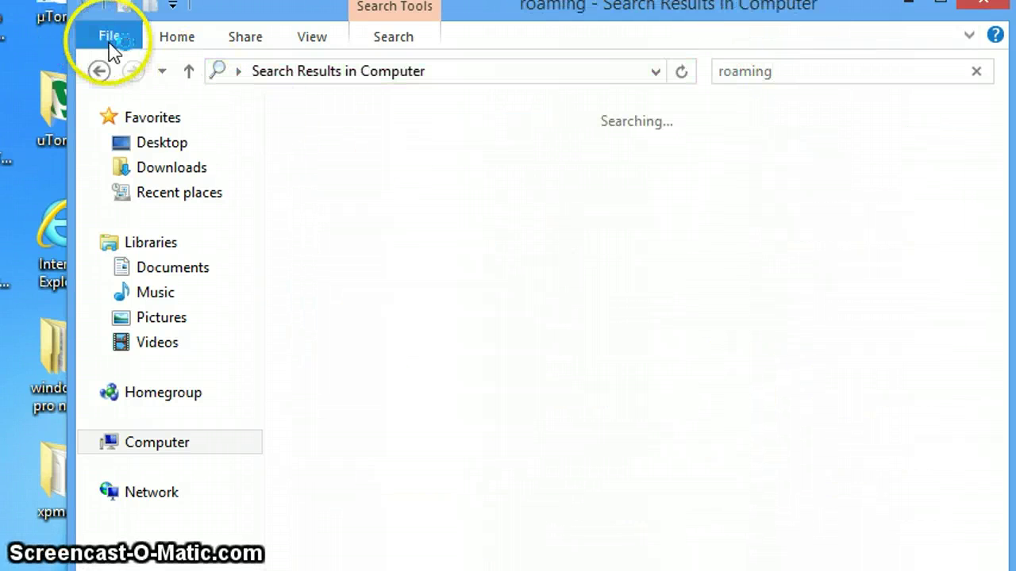
- Look over the File menu without choosing anything, move the search window, then close it
left_click(112, 45)
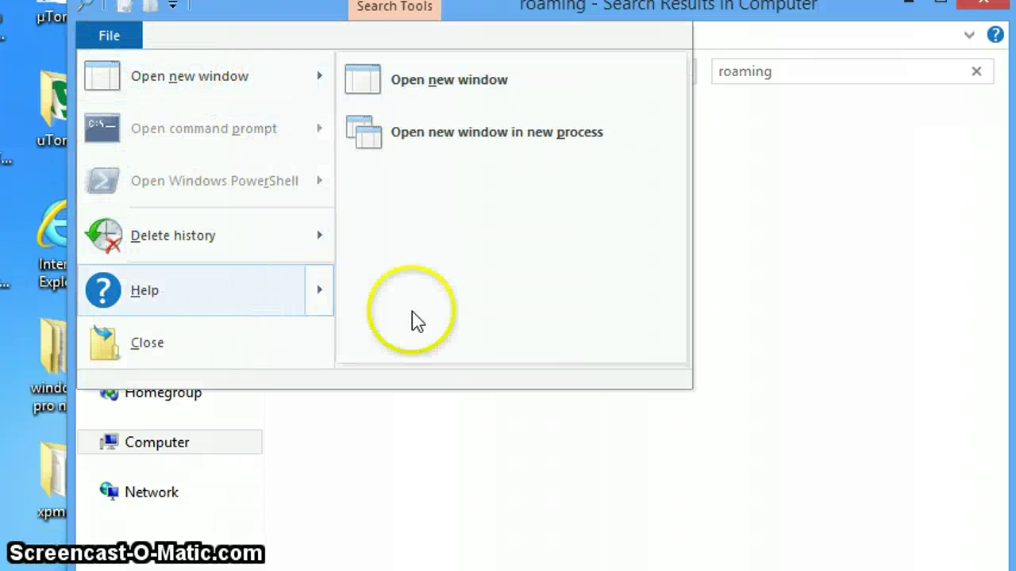
left_click(809, 404)
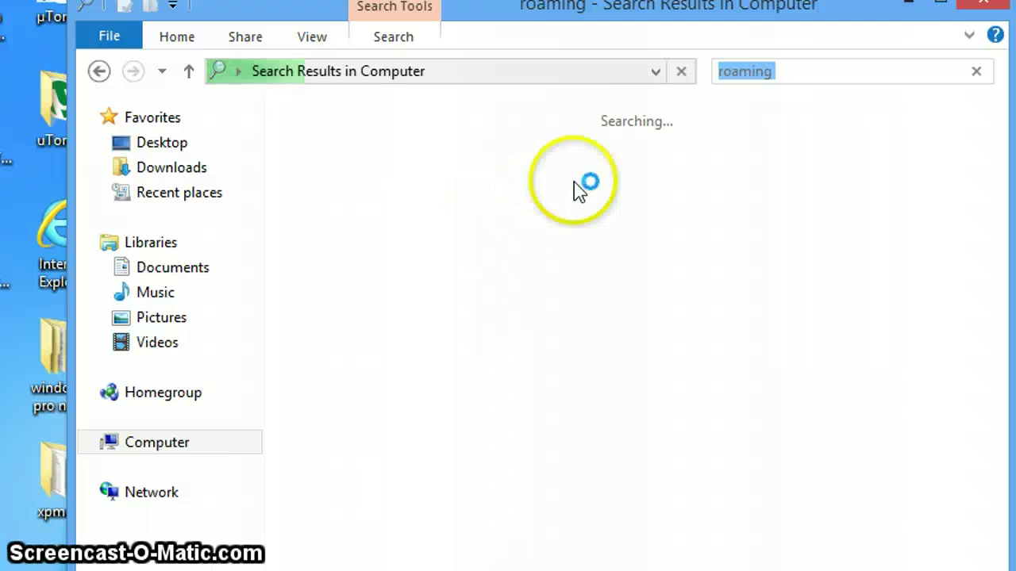
left_click_drag(542, 19, 503, 34)
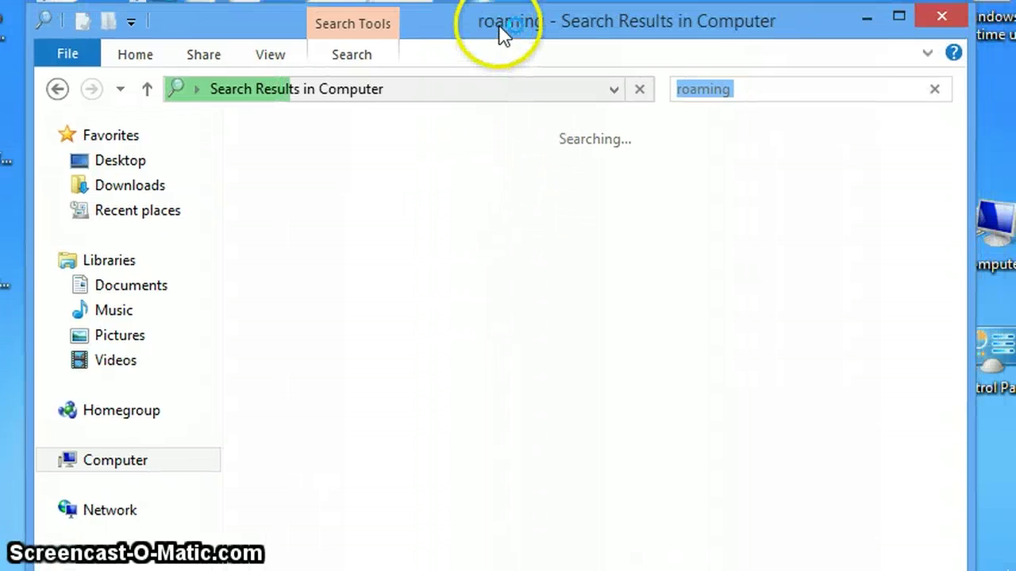
left_click(942, 16)
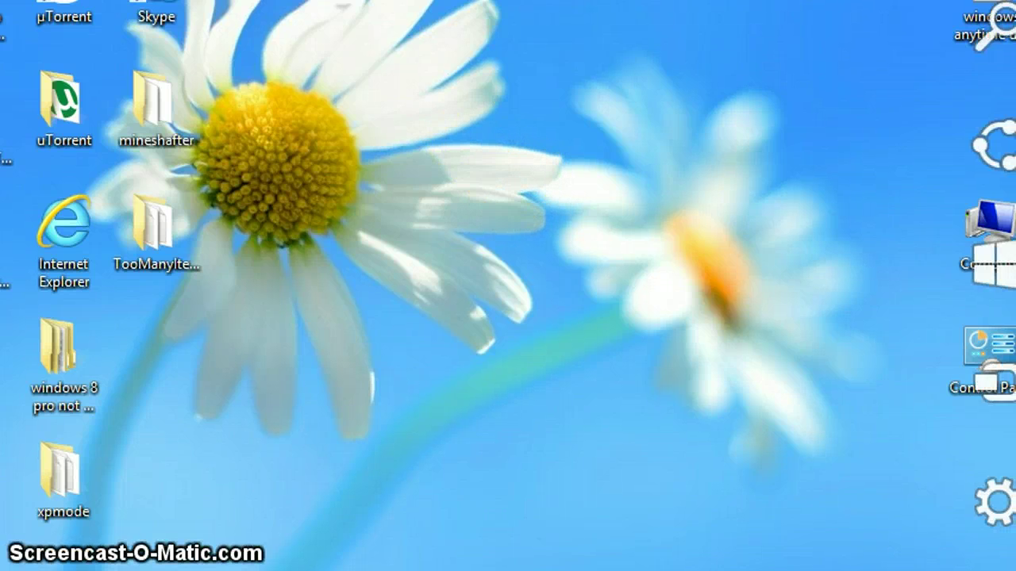
- Open the Roaming folder from Windows search, open .minecraft, then close that window
mouse_move(1009, 6)
left_click(992, 36)
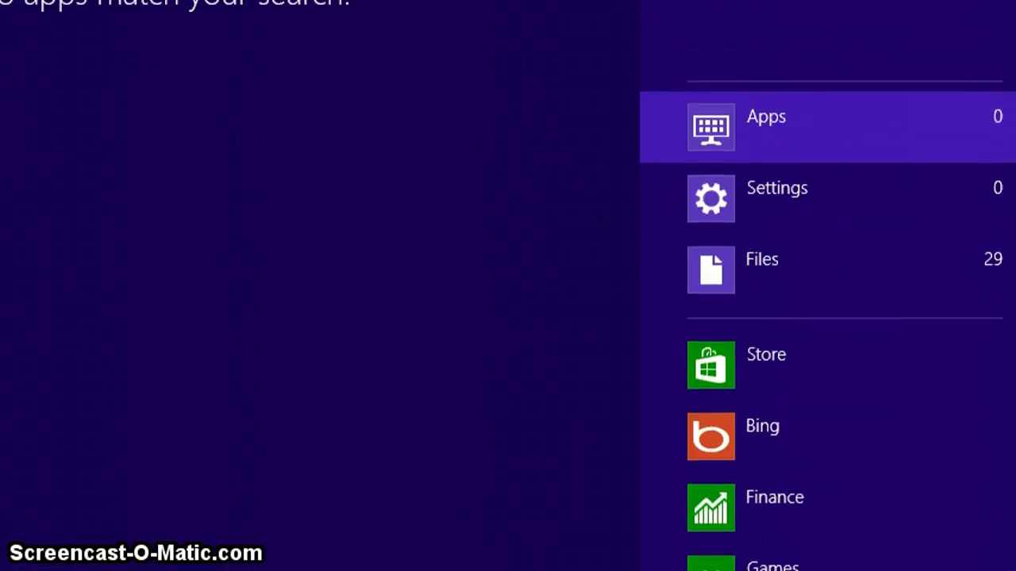
left_click(763, 17)
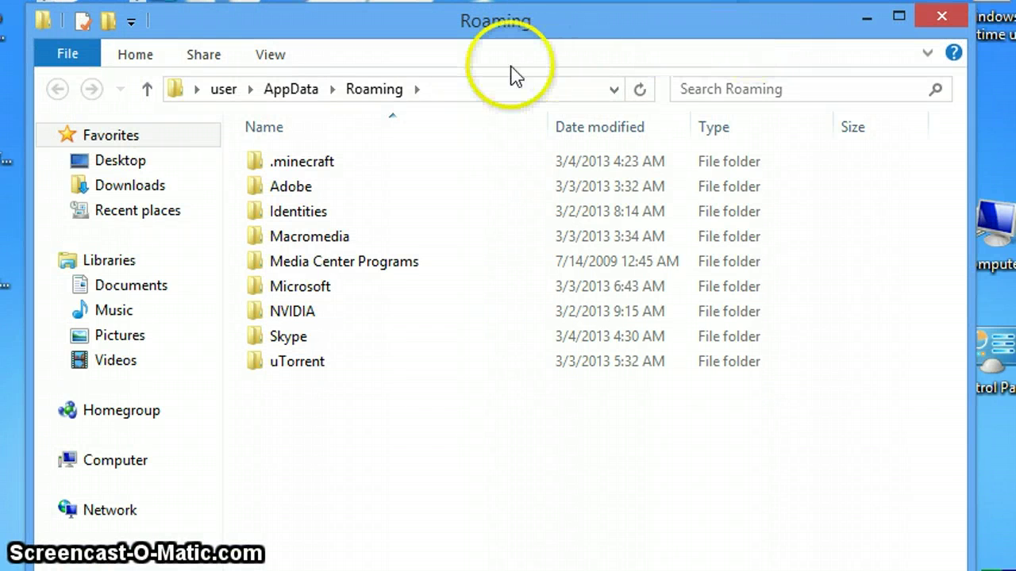
left_click(306, 287)
double_click(313, 169)
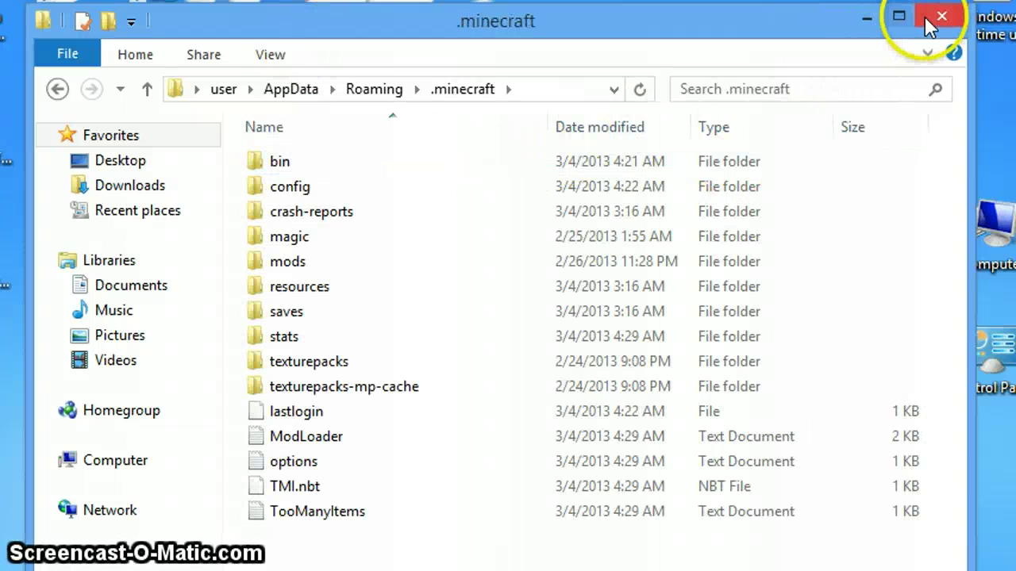
left_click(938, 18)
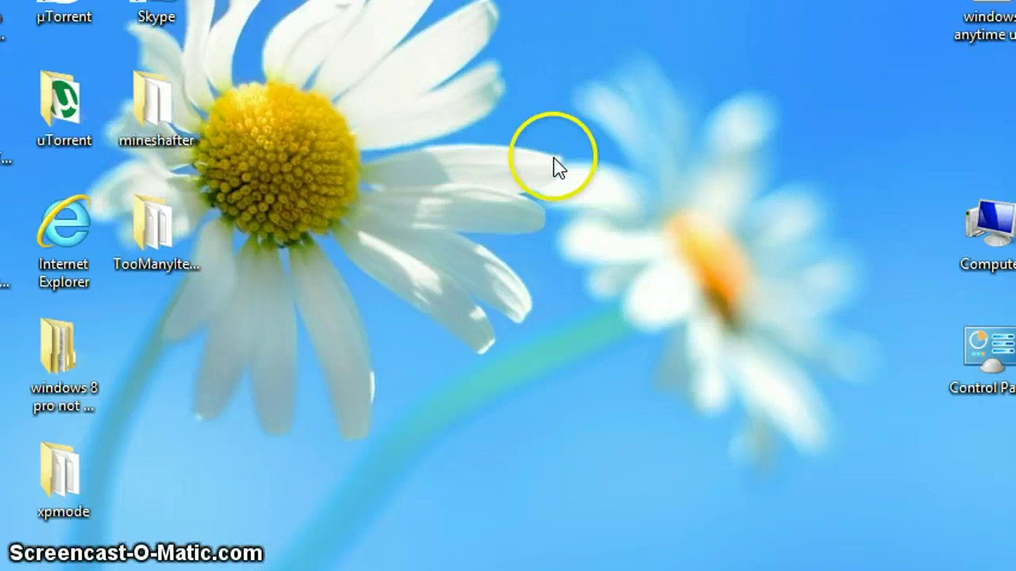
- Open %appdata%/.minecraft through the Run dialog, then close the folder window
key("super+r")
left_click_drag(191, 449, 574, 127)
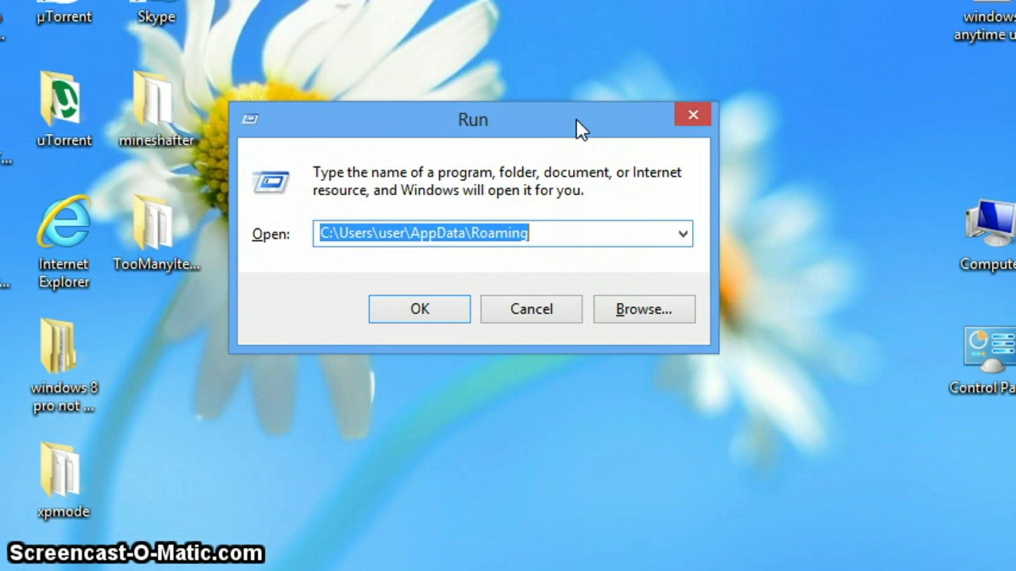
type("%appdata%/.min")
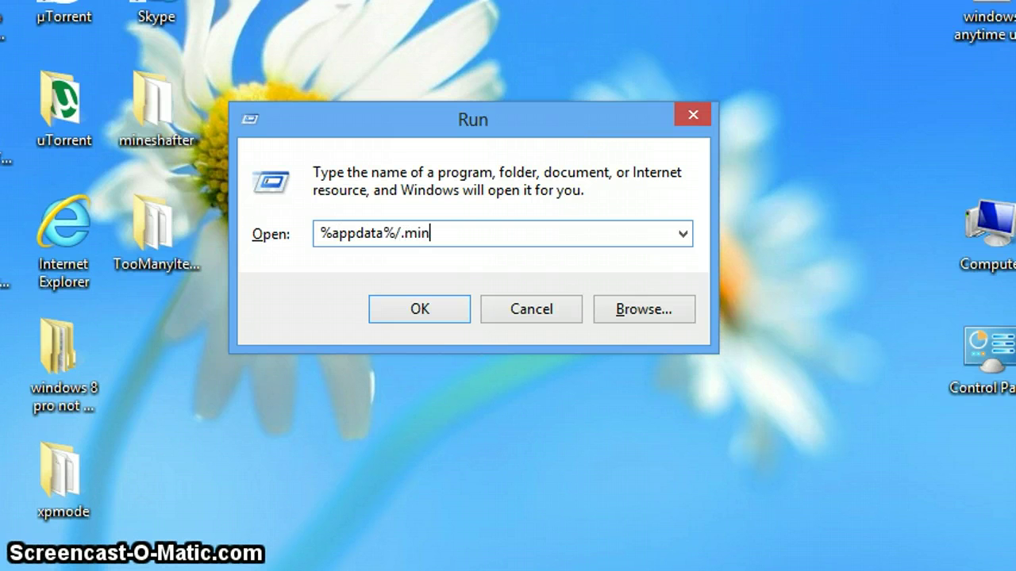
type("ecraf")
key("Return")
key("Return")
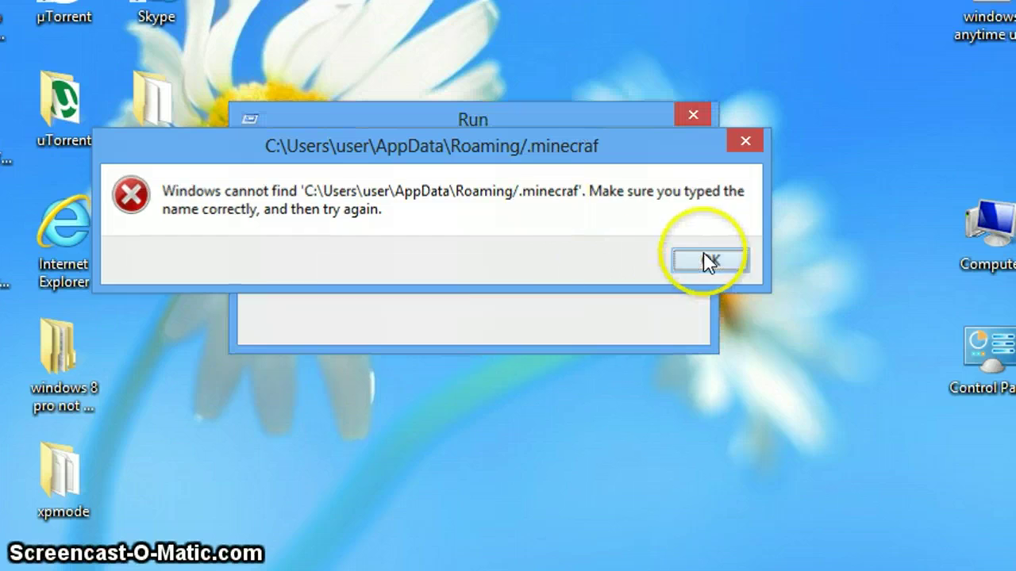
type("ft")
key("Return")
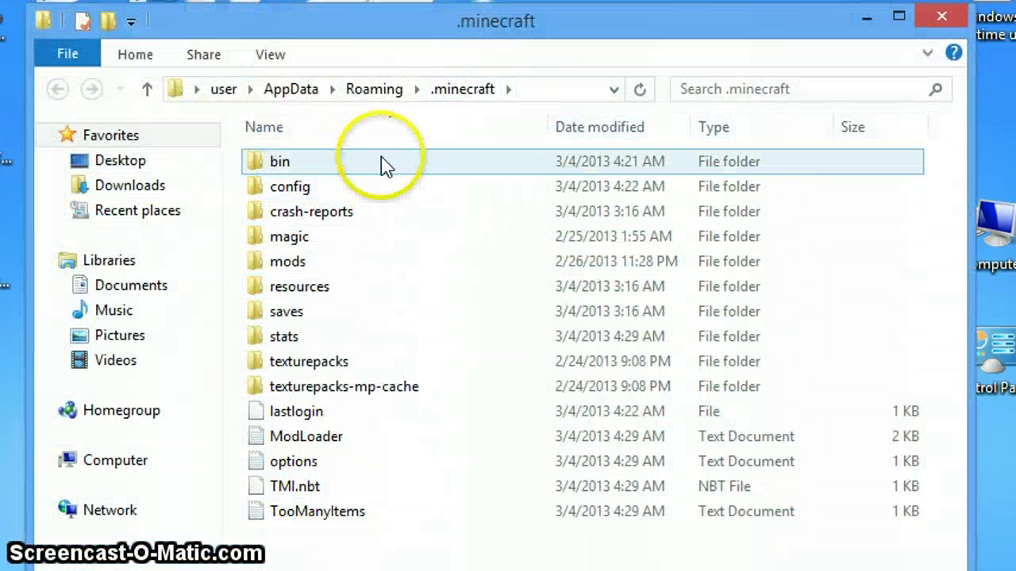
left_click(941, 16)
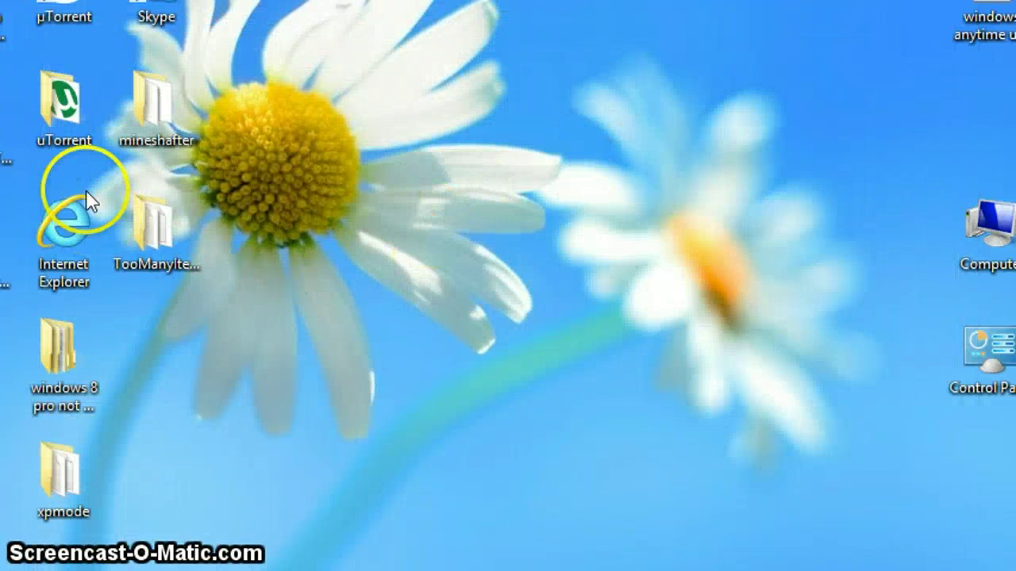
- Start Minecraft with Mineshafter-proxy from the mineshafter desktop folder, then close the folder window
double_click(176, 129)
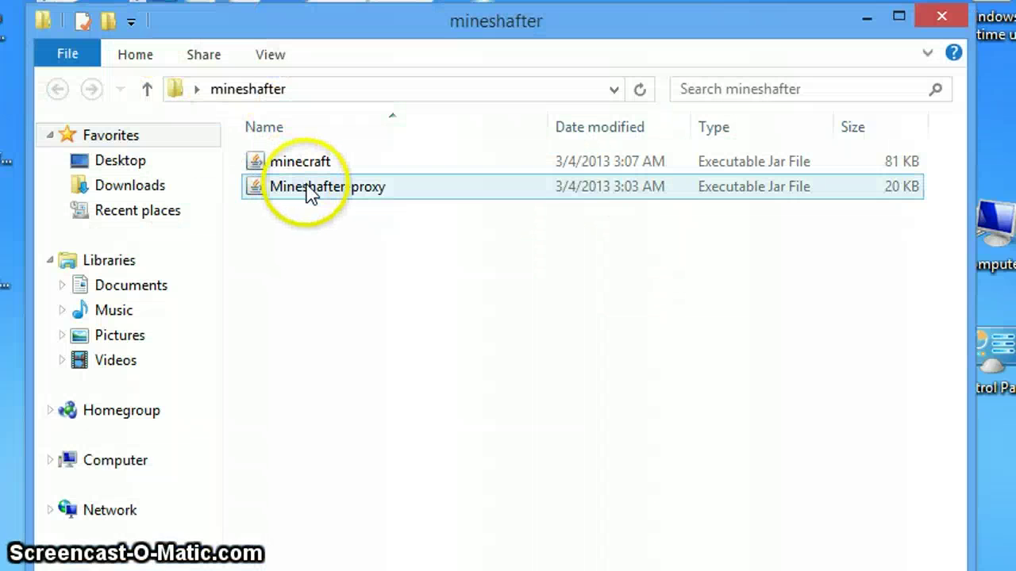
double_click(308, 189)
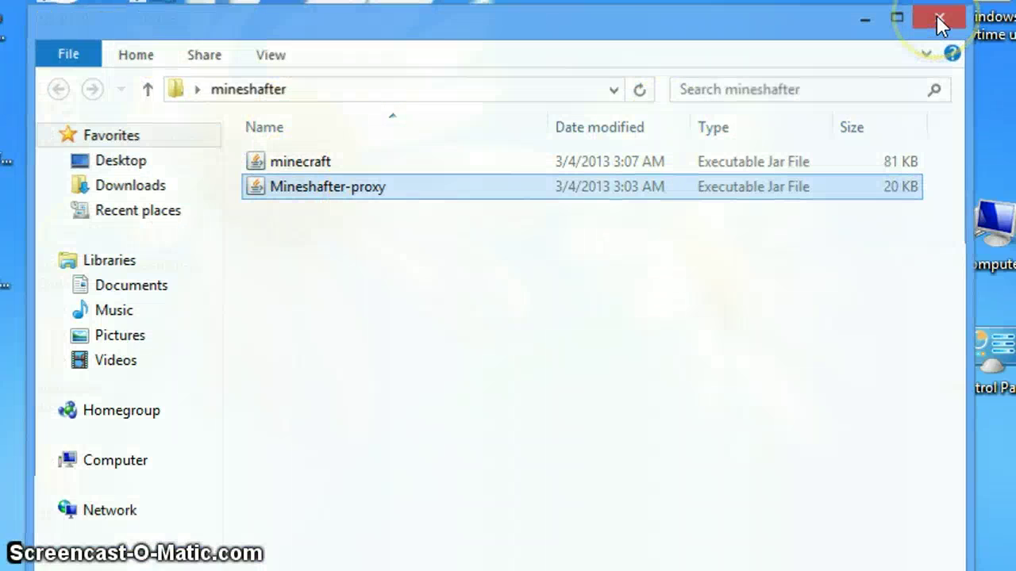
left_click(941, 22)
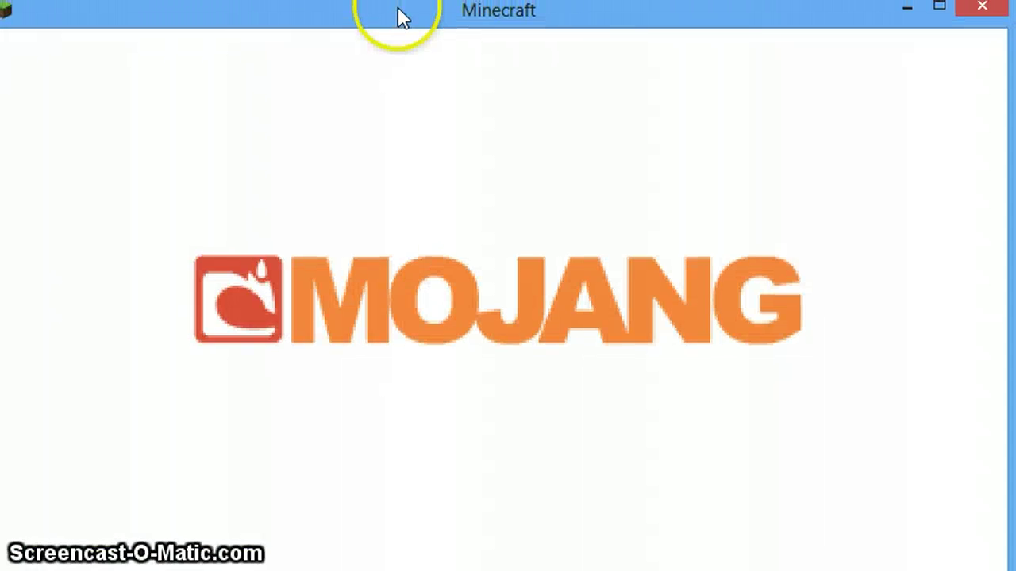
- From Minecraft's texture pack screen, open the texturepacks folder, go up to .minecraft, and close it
left_click_drag(396, 14, 403, 22)
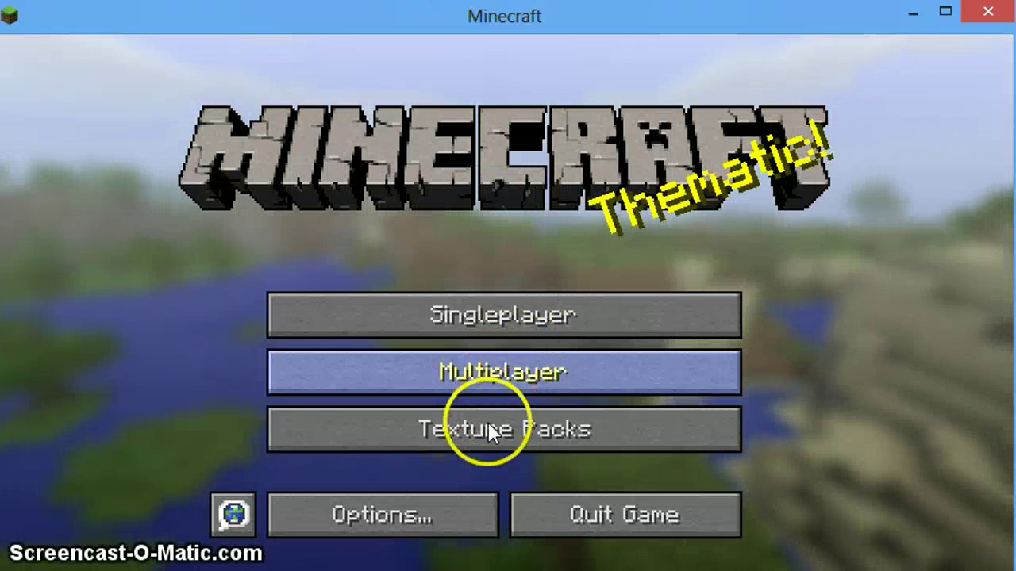
left_click(476, 442)
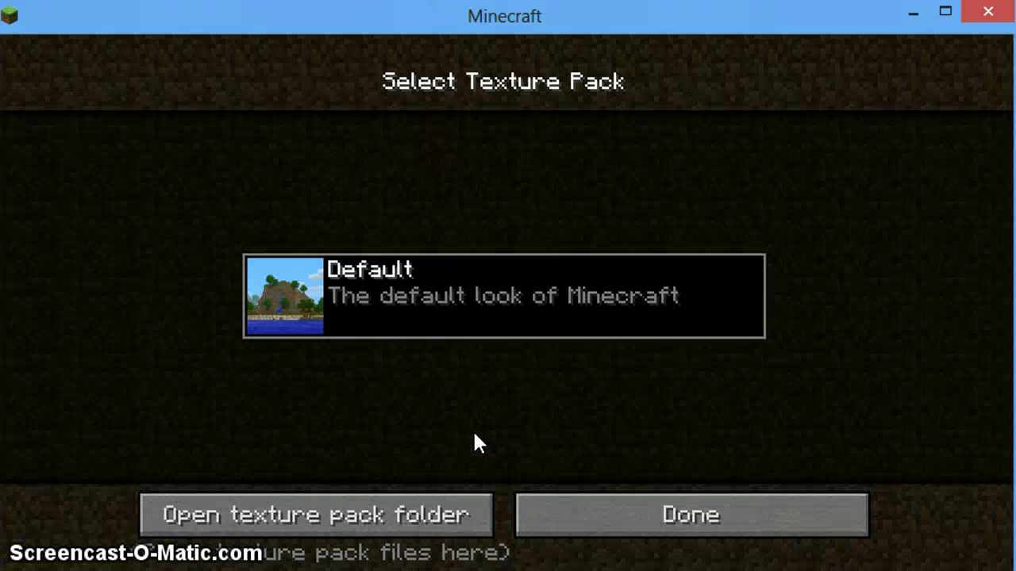
left_click(434, 514)
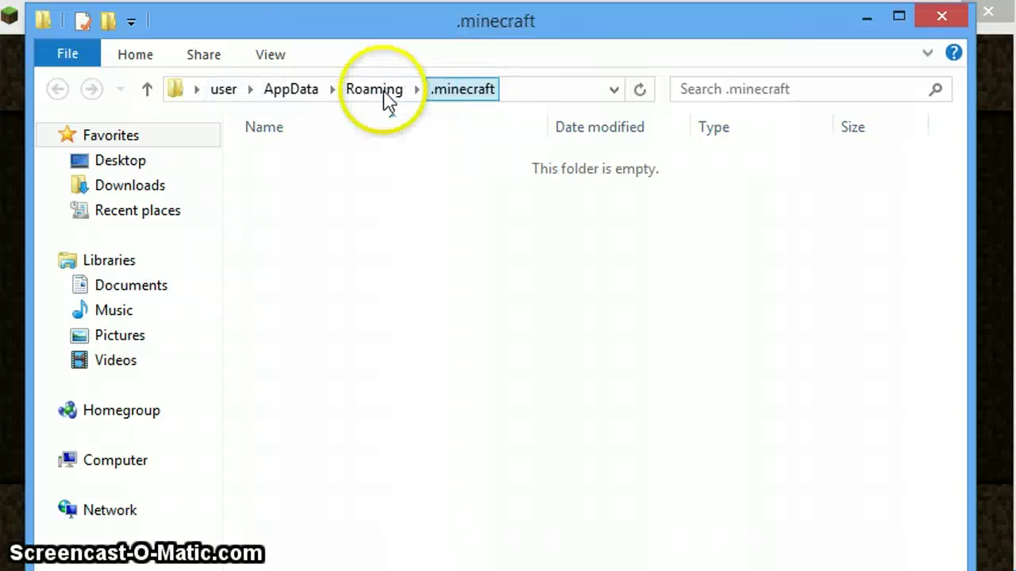
left_click(429, 89)
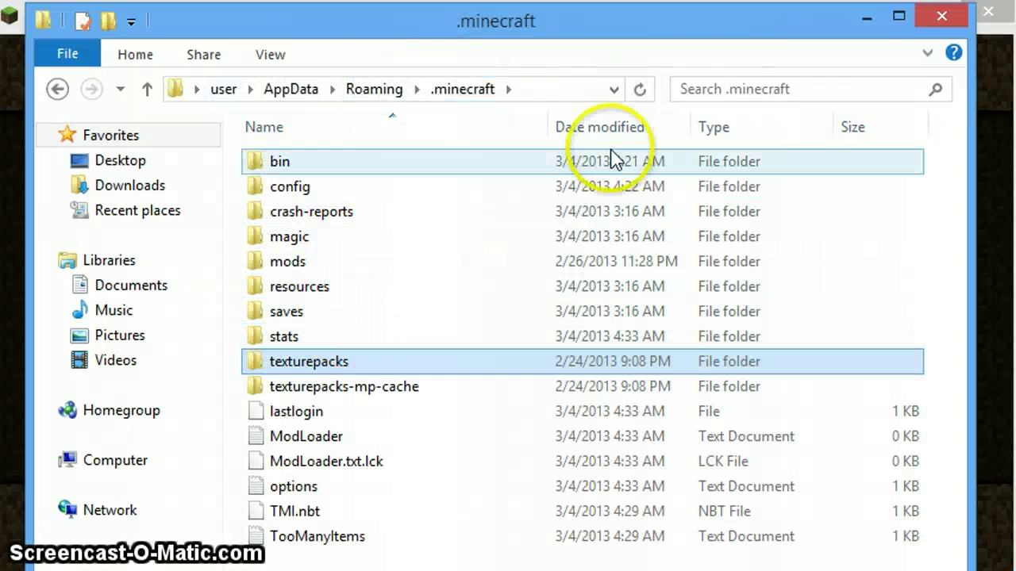
left_click(941, 16)
- Minimize Minecraft and open C:\Users\user through Computer, Local Disk (C:) and Users
left_click(984, 11)
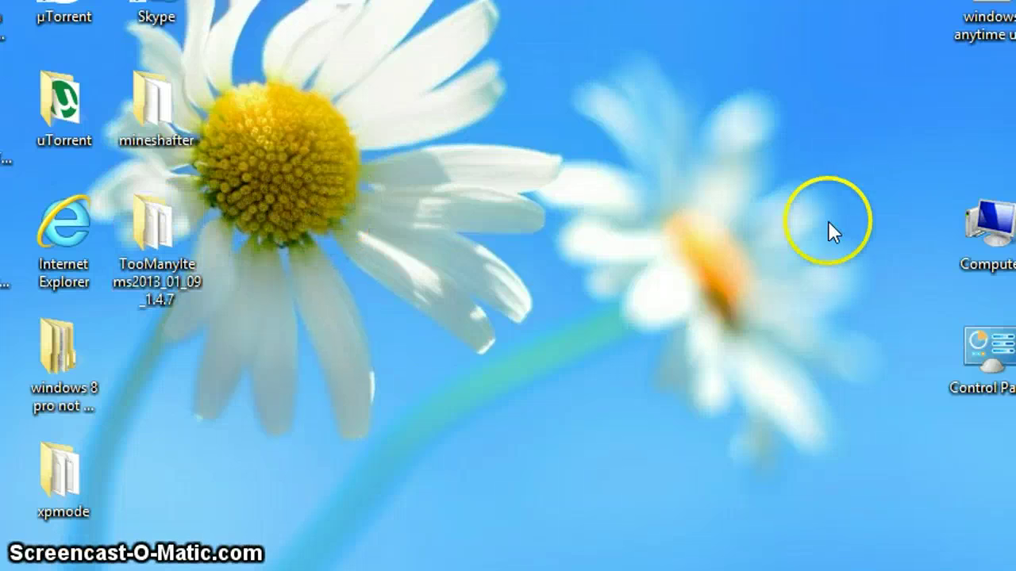
left_click_drag(255, 38, 1011, 566)
left_click(519, 417)
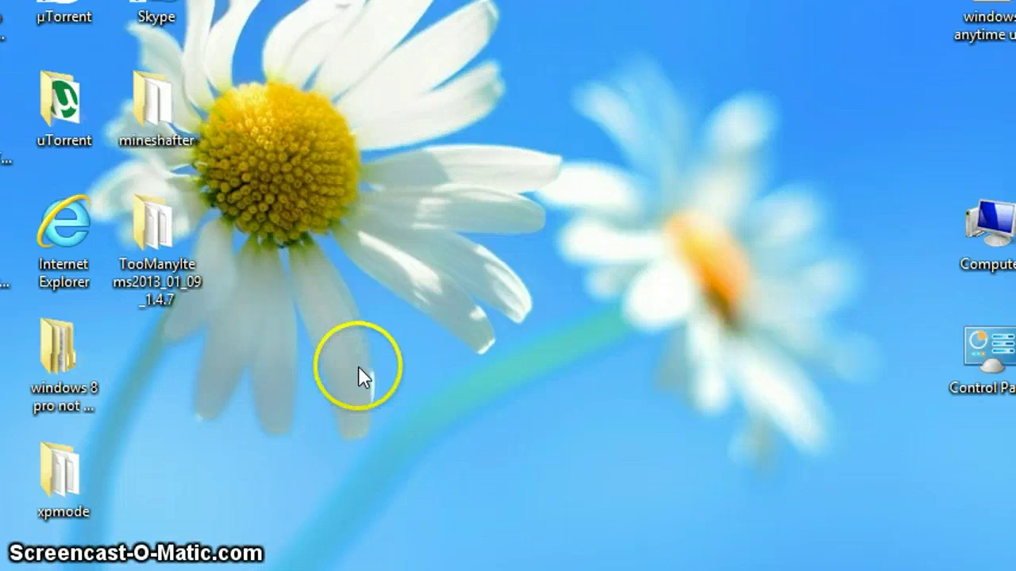
double_click(986, 238)
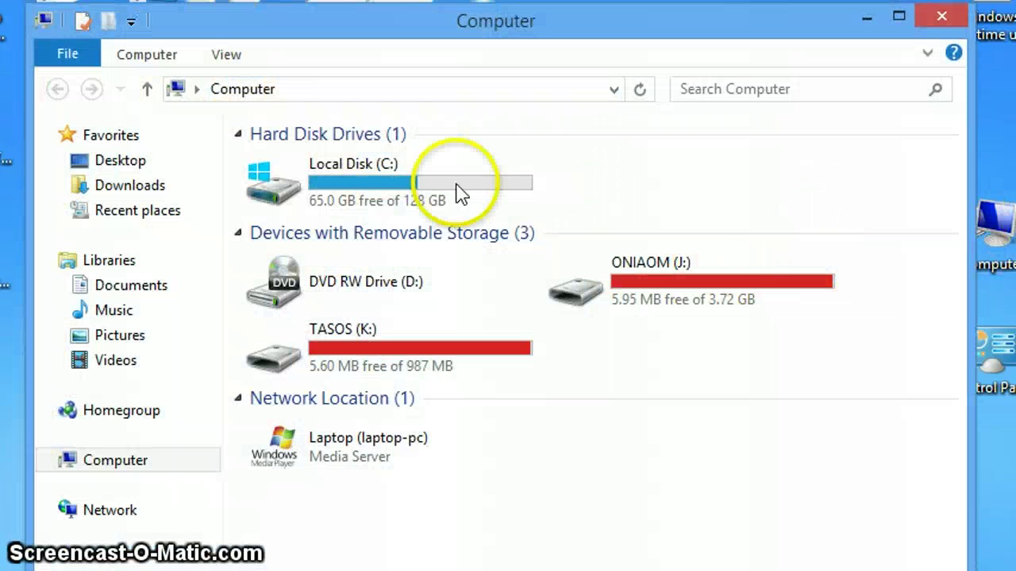
double_click(421, 184)
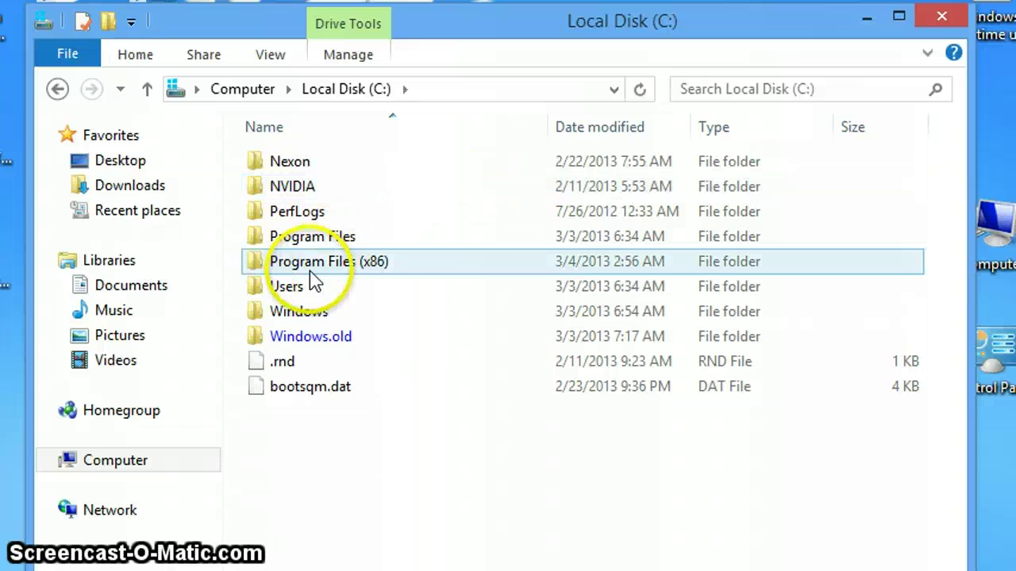
left_click(312, 286)
double_click(312, 286)
double_click(306, 265)
left_click(363, 287)
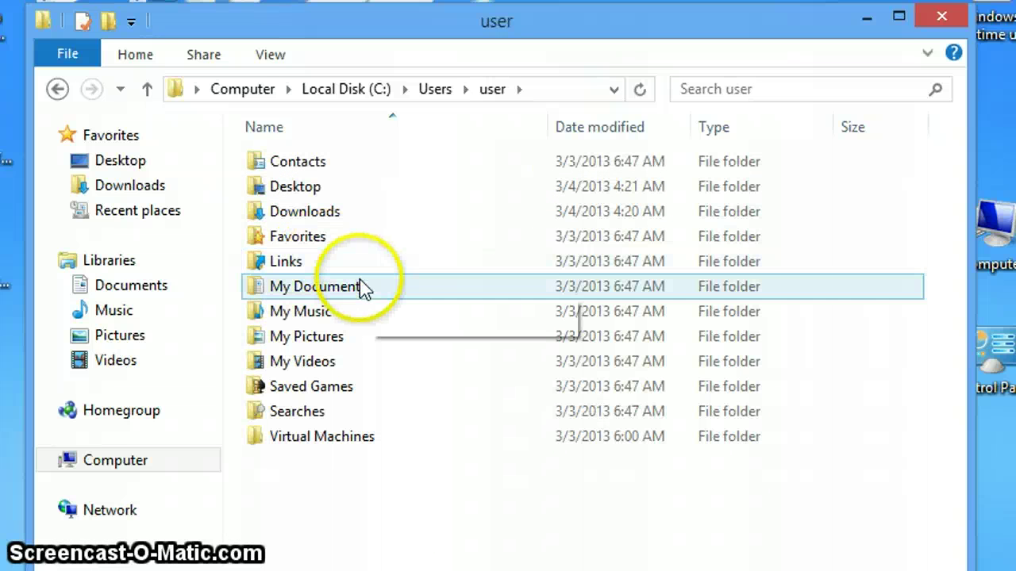
- Browse the File, Home and Share ribbon tabs and the user folder's properties, ending on View
left_click(68, 54)
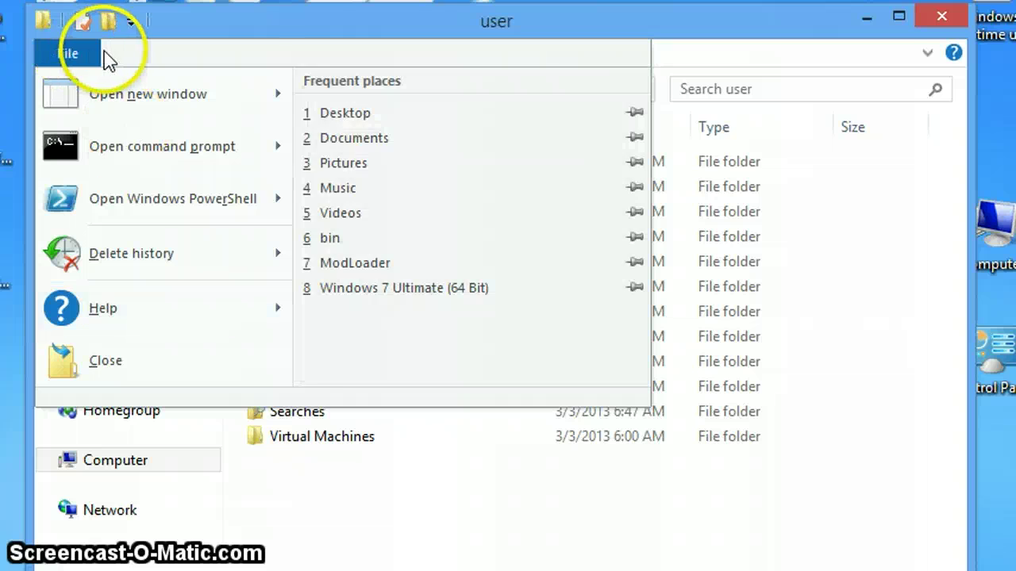
left_click(82, 53)
left_click(129, 57)
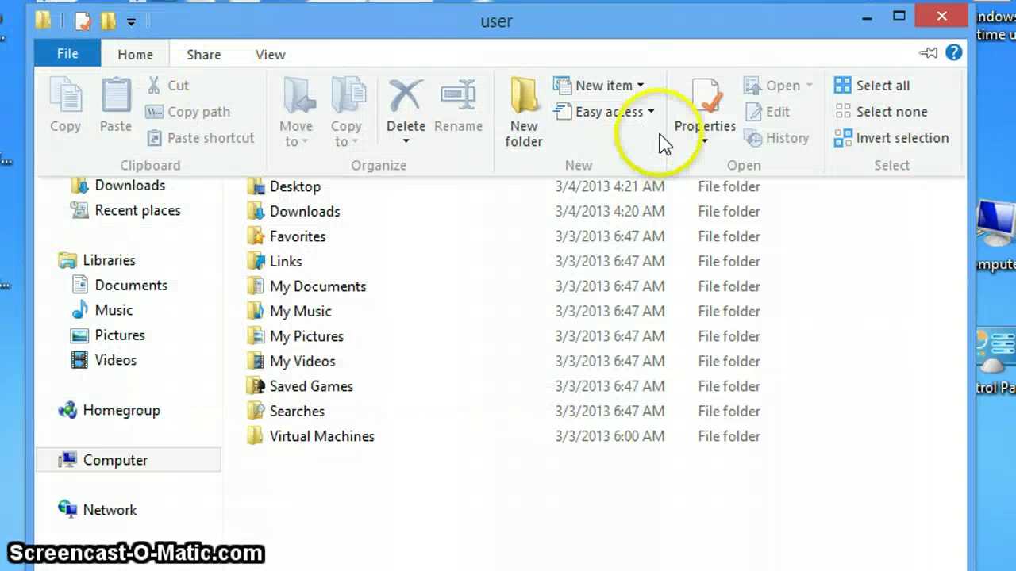
left_click(696, 110)
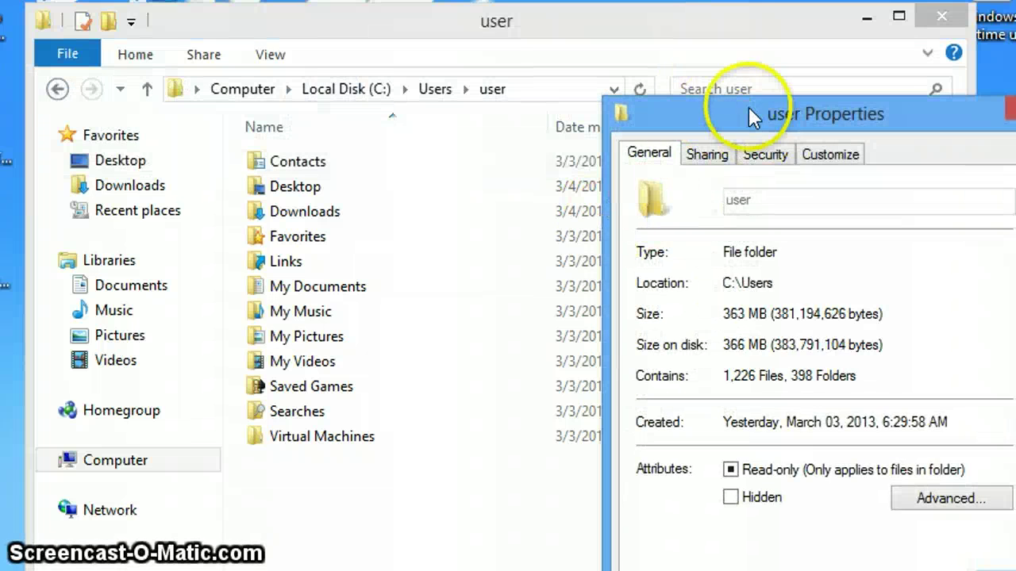
left_click_drag(750, 115, 639, 51)
key("Escape")
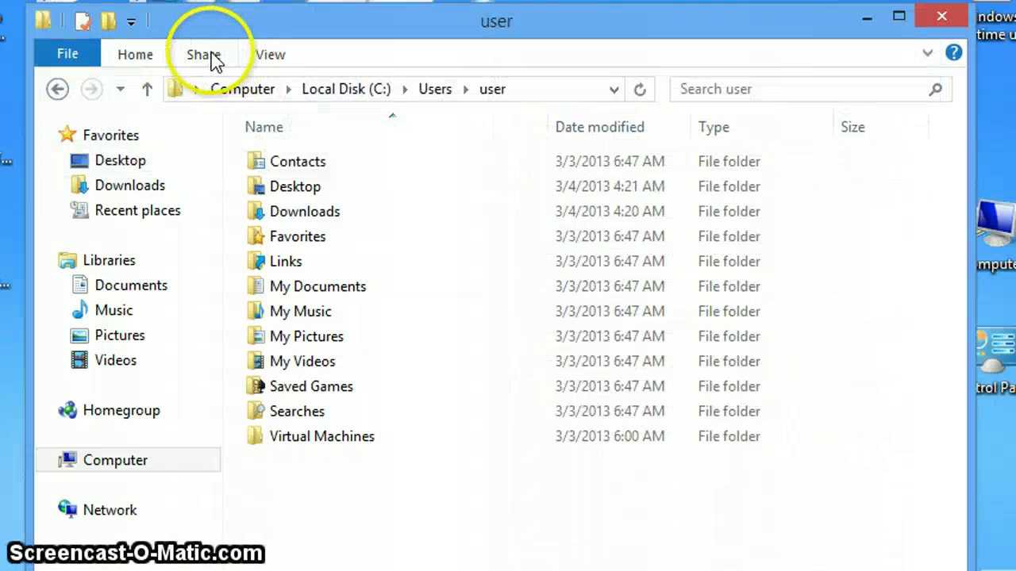
left_click(212, 57)
left_click(264, 58)
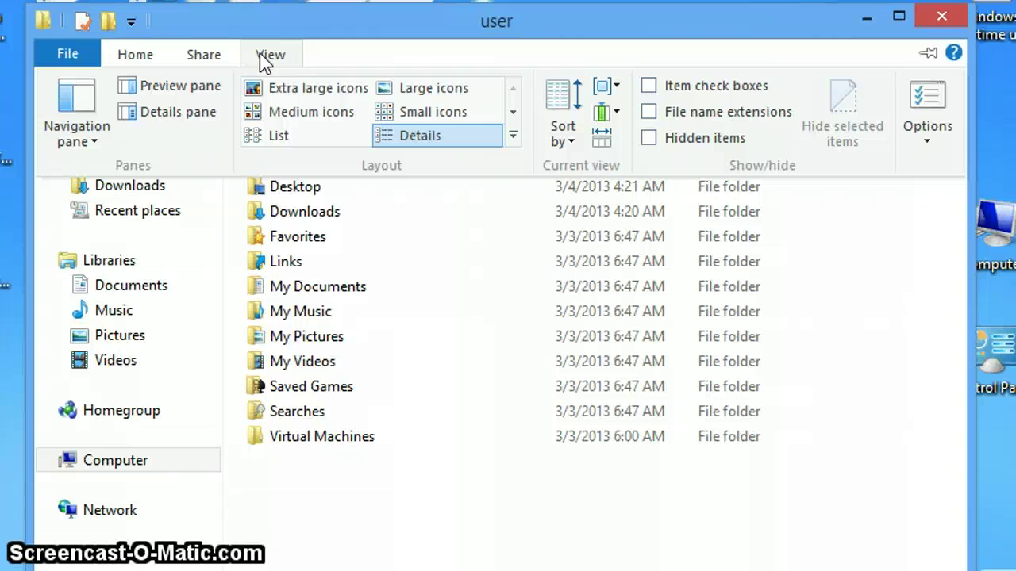
- In Folder Options' View tab, turn on 'Show hidden files, folders, and drives' and confirm with OK
left_click(930, 103)
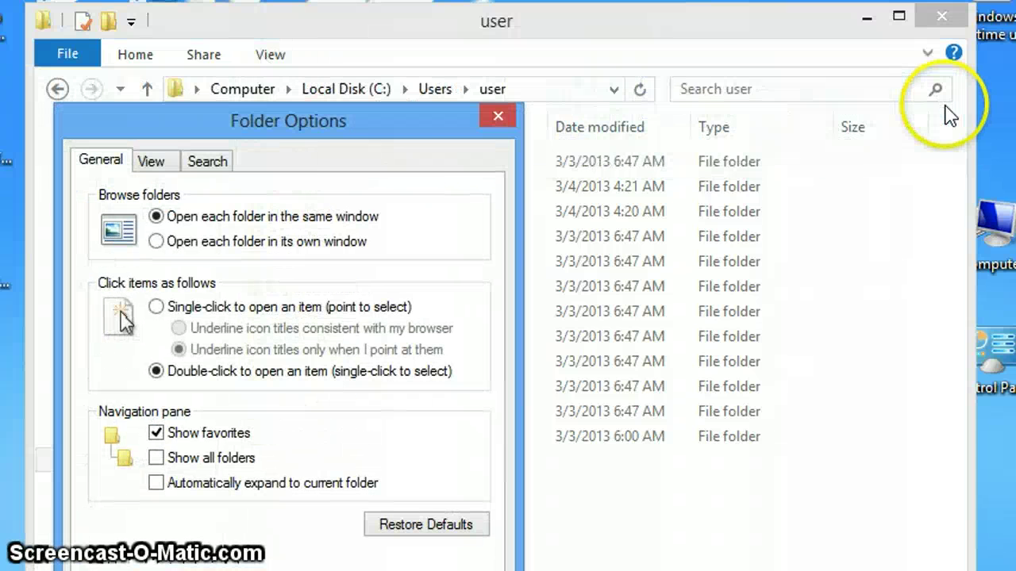
left_click_drag(312, 127, 532, 32)
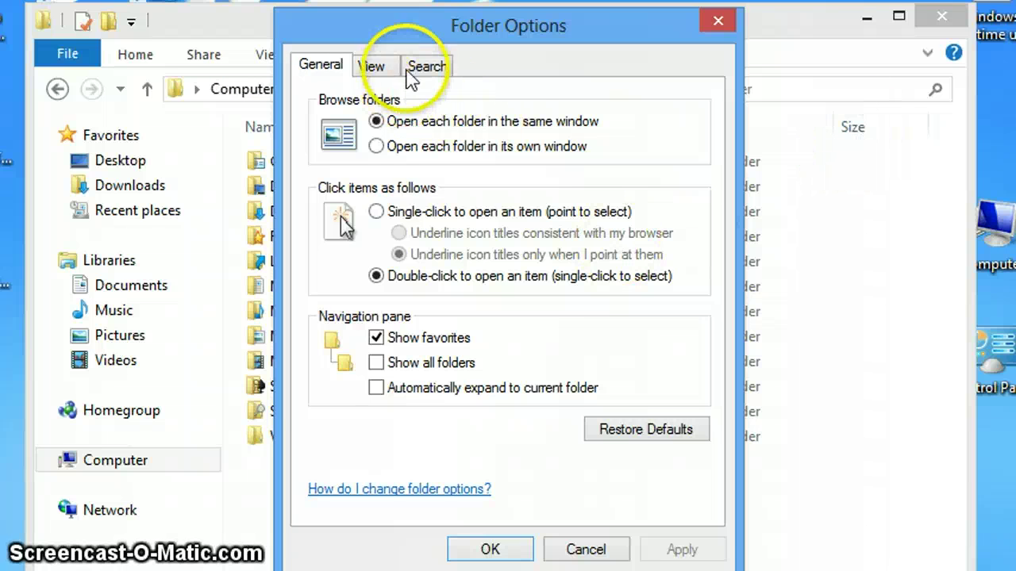
left_click(389, 69)
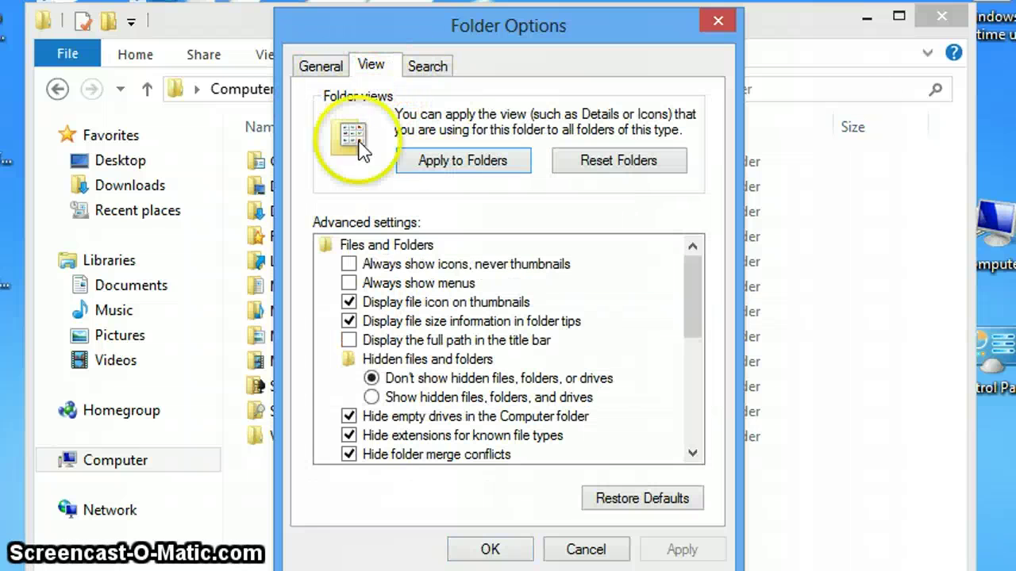
left_click(372, 397)
left_click(512, 551)
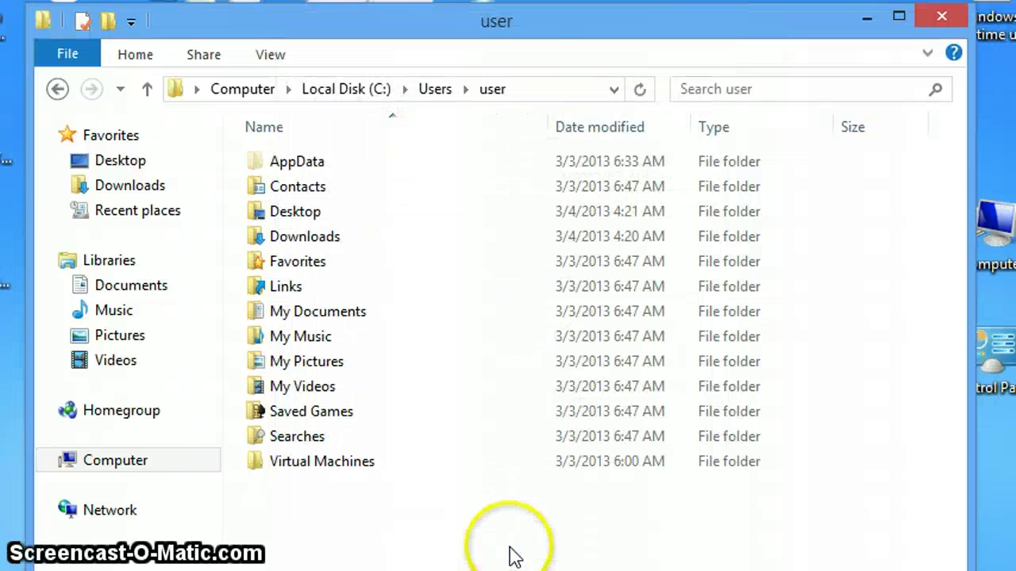
- Open the now-visible AppData folder, then Roaming, then .minecraft
left_click(309, 161)
double_click(309, 160)
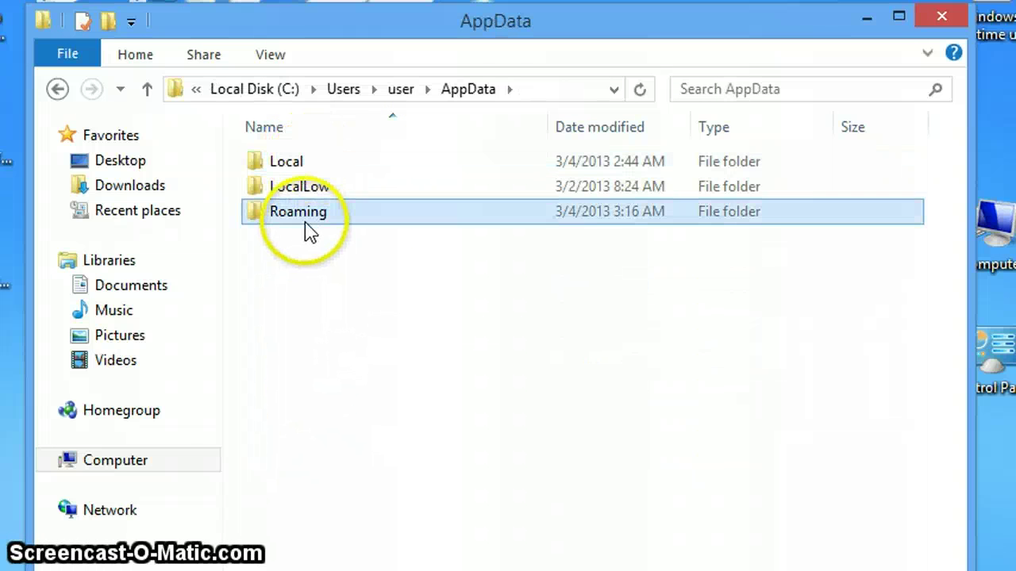
double_click(308, 220)
double_click(306, 161)
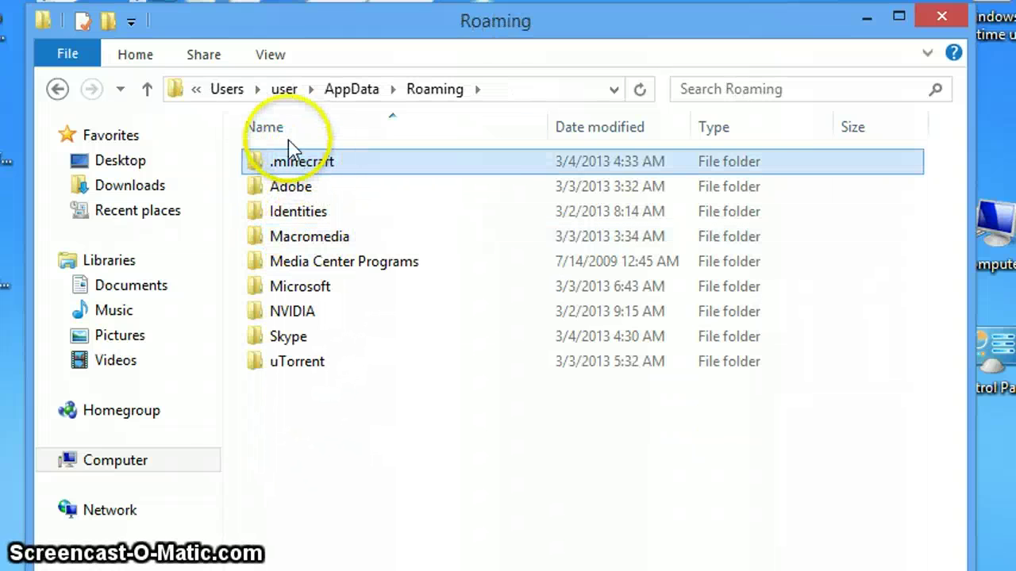
- In Folder Options' View tab, choose 'Don't show hidden files' and confirm with OK
left_click(262, 62)
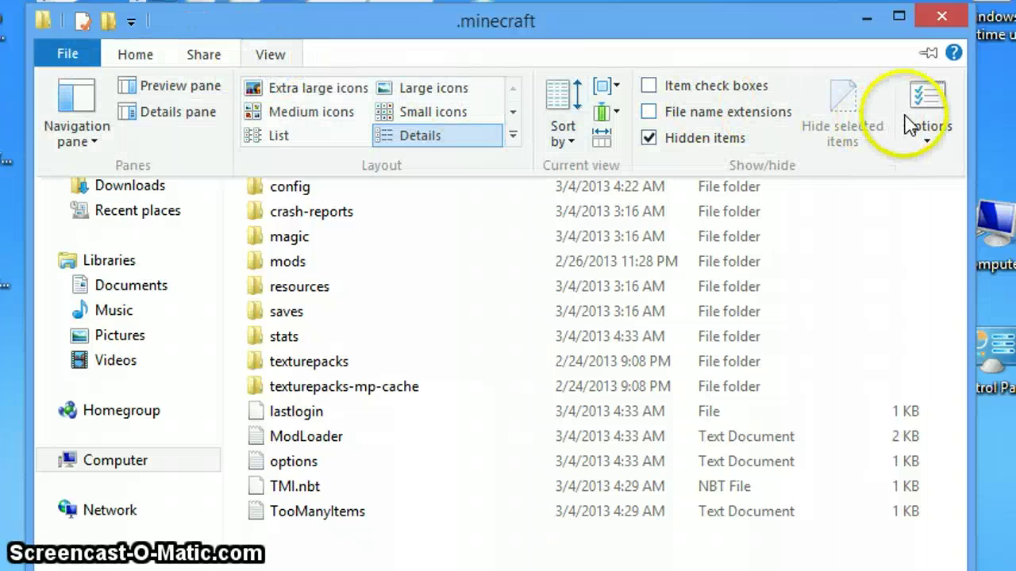
left_click(917, 111)
left_click_drag(410, 111, 522, 2)
left_click(303, 40)
left_click(305, 352)
left_click(436, 524)
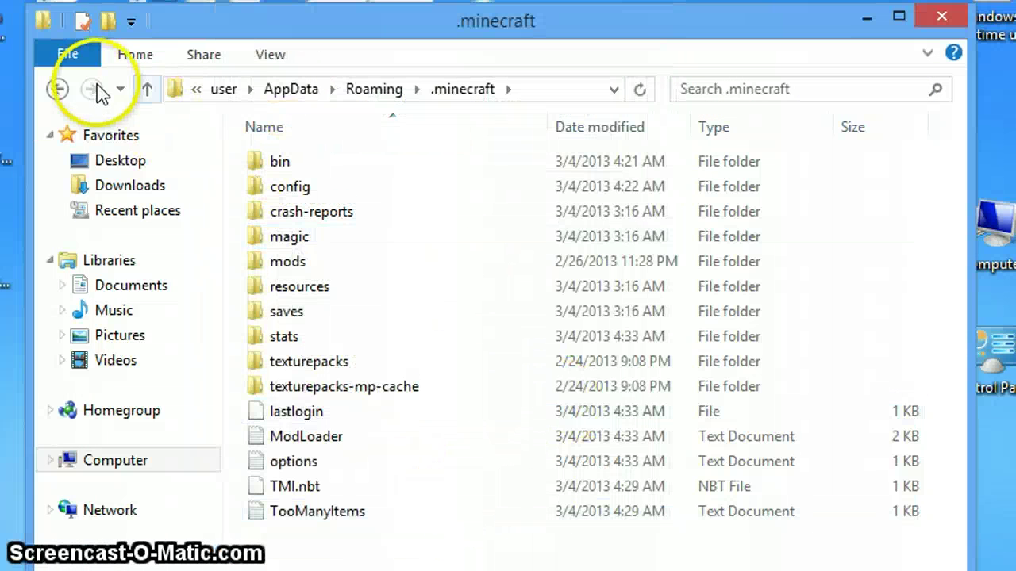
- Go back to the user folder, select several folders, and close File Explorer
left_click(225, 92)
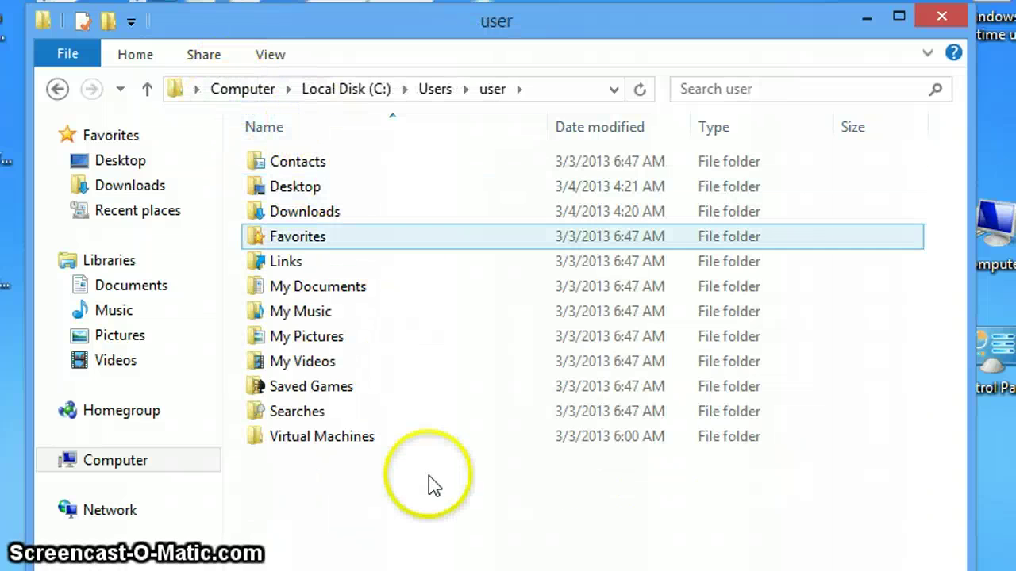
left_click_drag(409, 473, 483, 456)
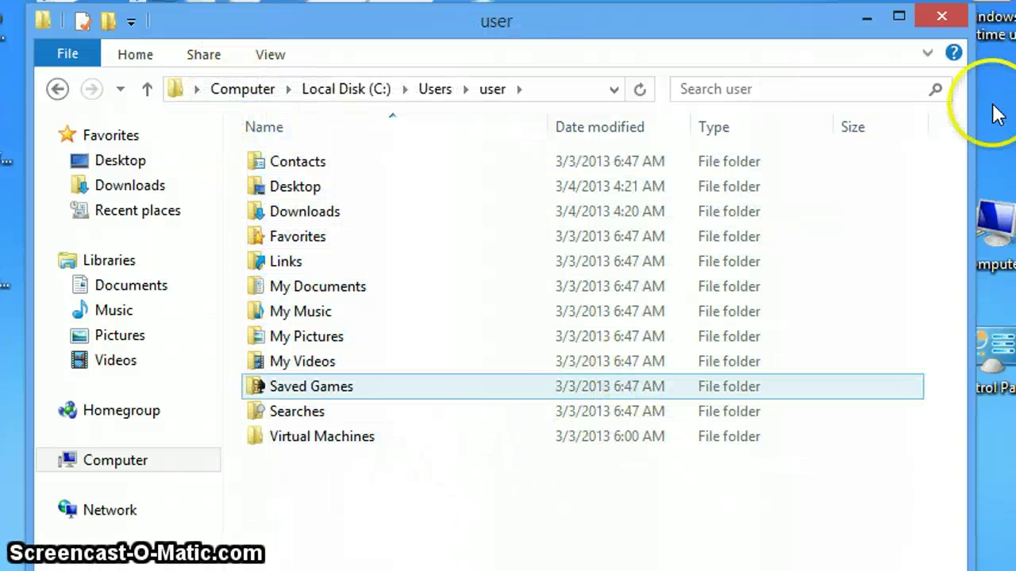
left_click(945, 17)
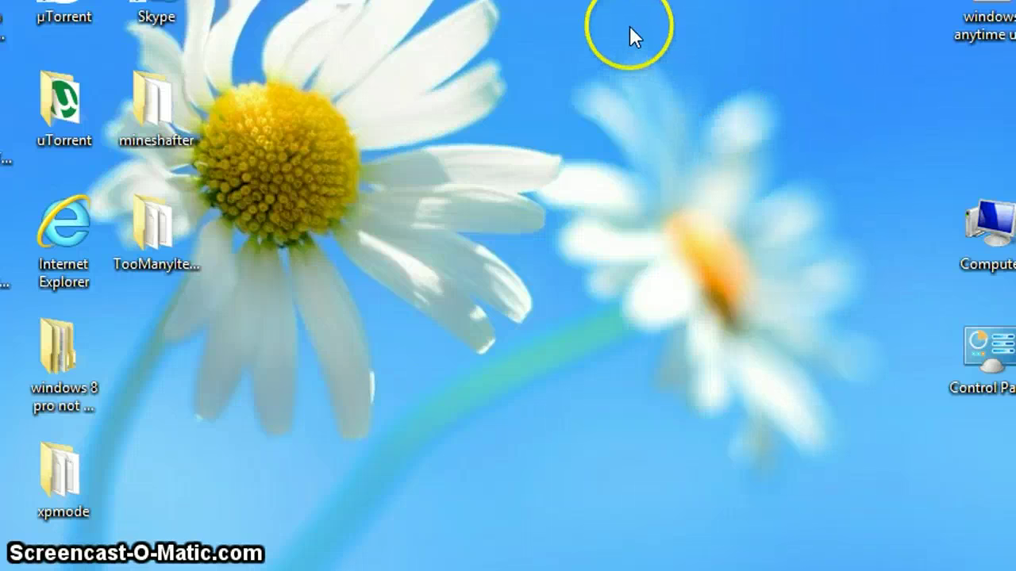